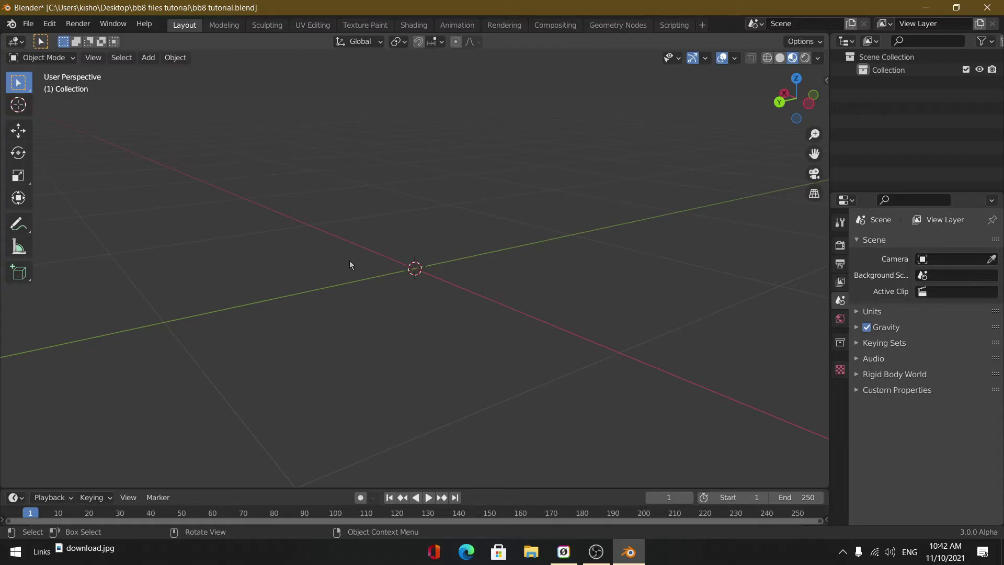
Add a UV sphere mesh to the empty scene at the origin
key("shift+a")
mouse_move(349, 261)
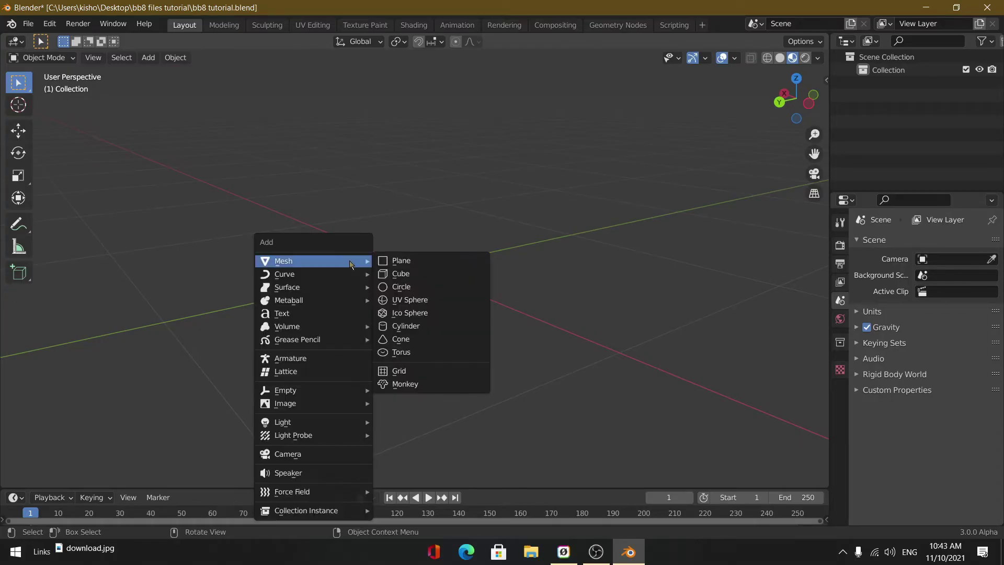
left_click(420, 301)
scroll(426, 293, "down", 4)
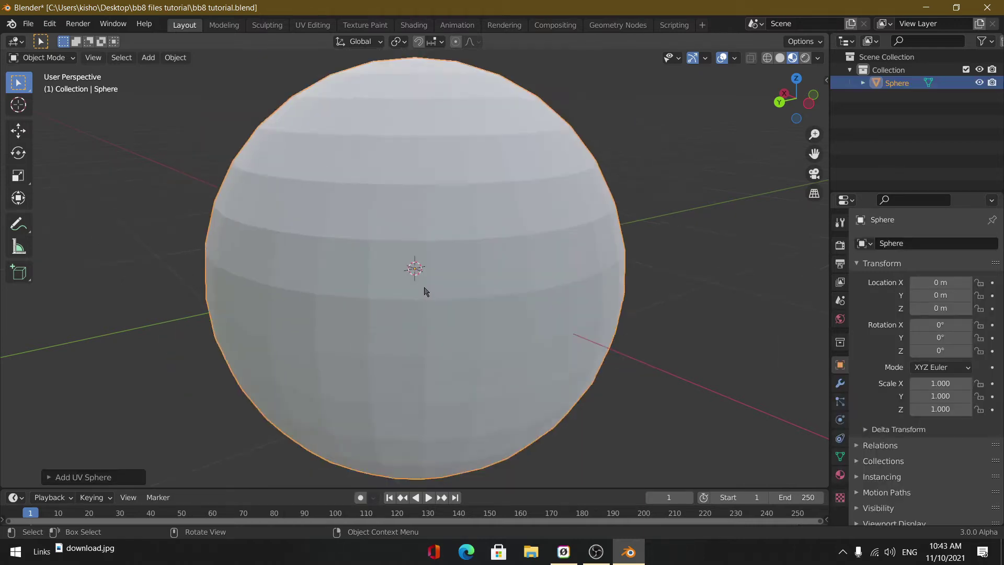
Inspect the sphere's mesh in Edit Mode from above, the pole and the side, then return to Object Mode
key("Tab")
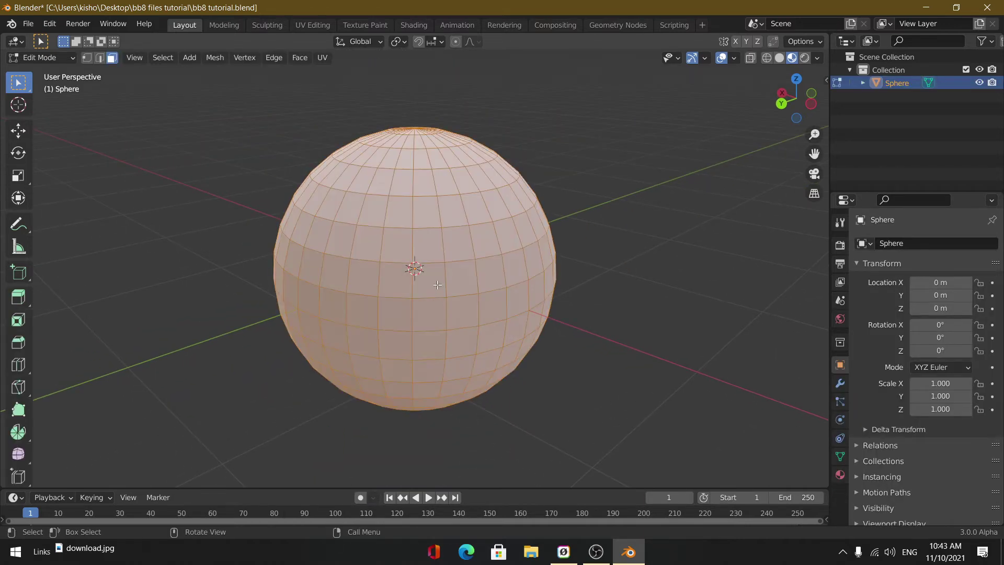
scroll(437, 284, "up", 5)
scroll(437, 284, "down", 6)
middle_click_drag(437, 284, 446, 313)
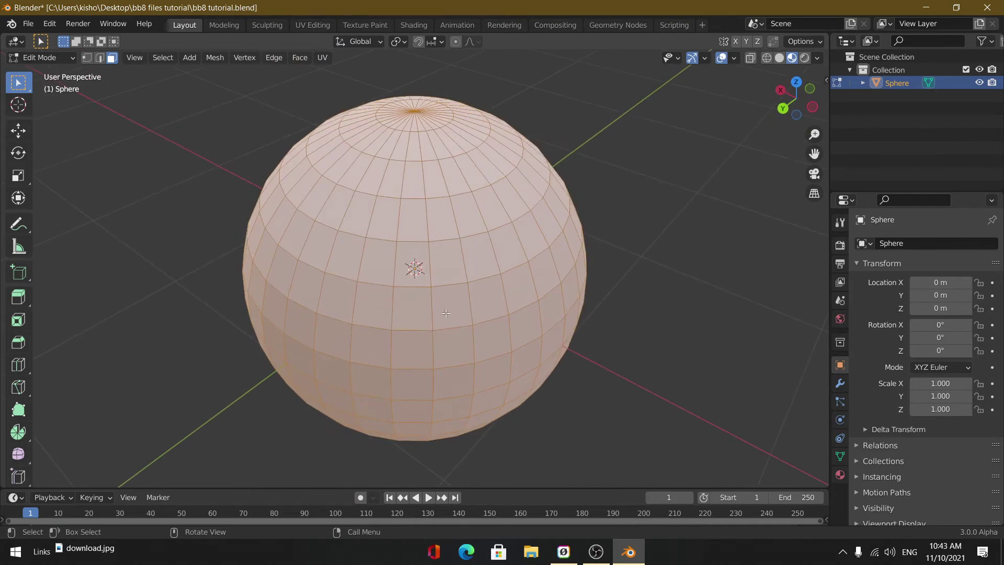
middle_click_drag(477, 172, 418, 250)
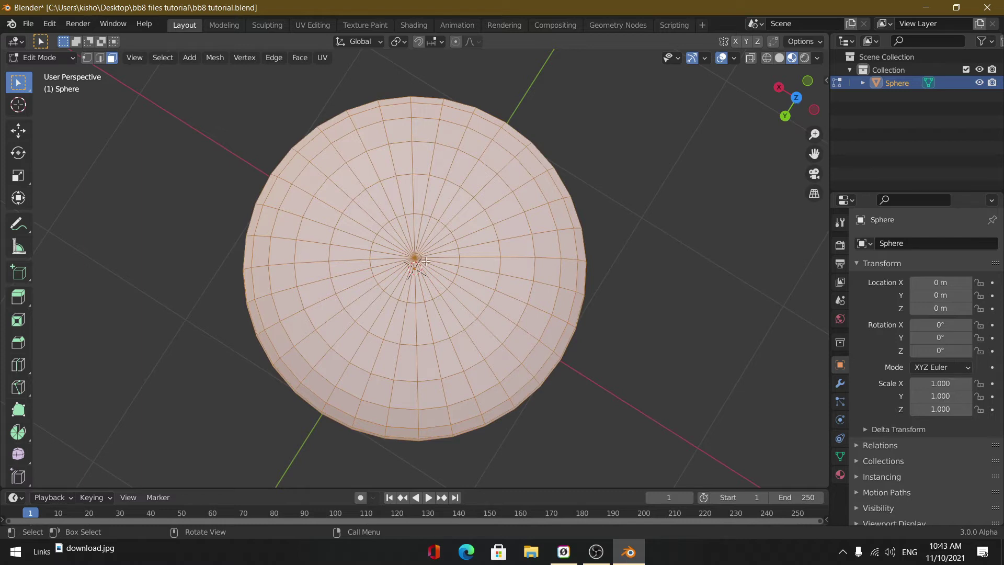
middle_click_drag(426, 261, 410, 199)
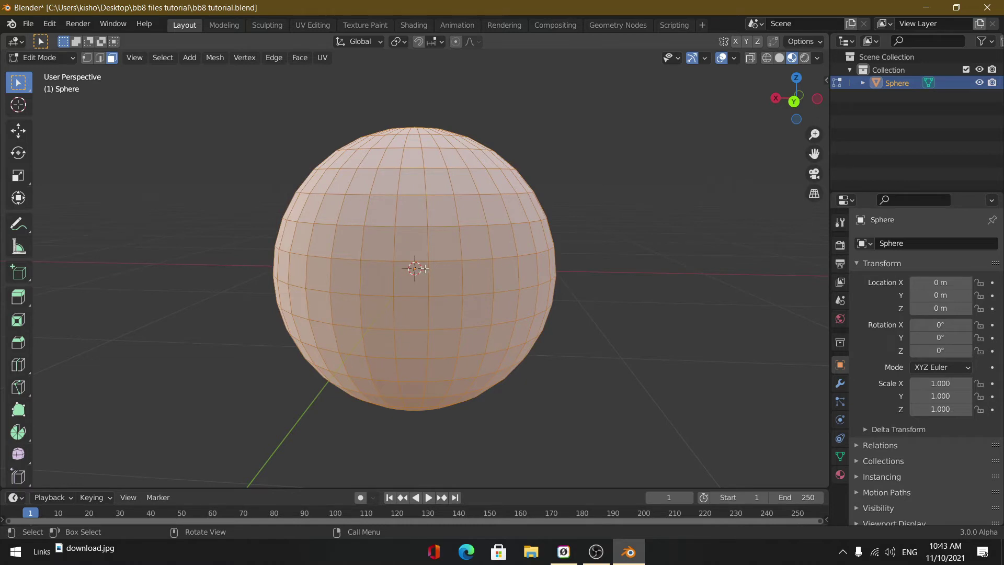
key("Tab")
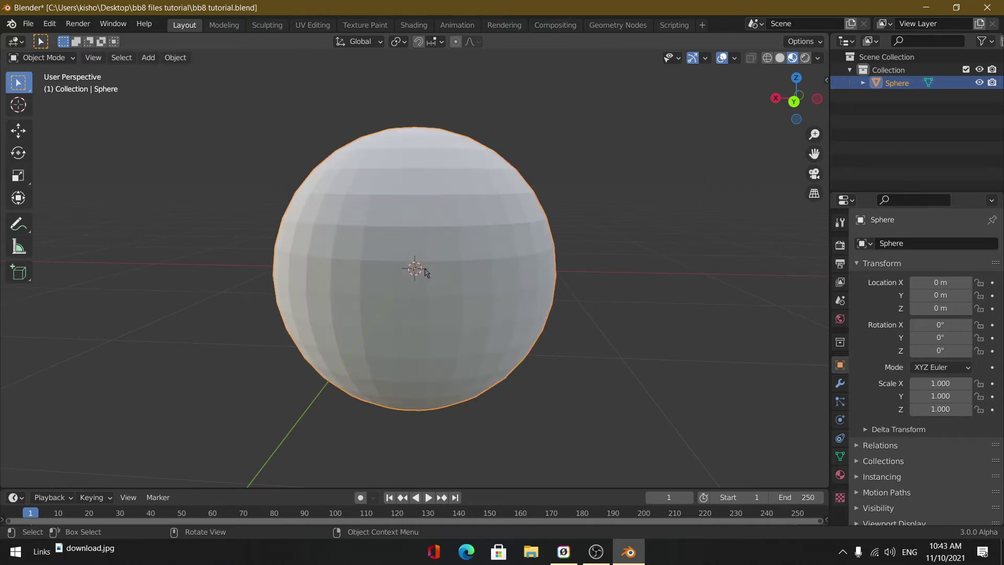
In the Shading workspace, assign the existing Material with the bb8 grundge1.jpg texture to the sphere
left_click(413, 25)
left_click(462, 323)
left_click(472, 343)
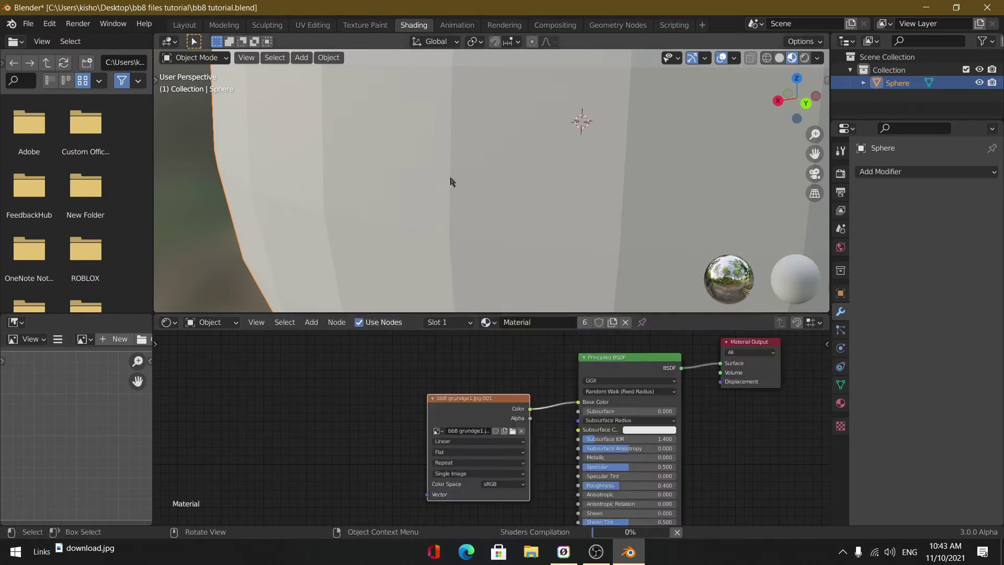
middle_click_drag(482, 215, 603, 187)
Unwrap the sphere with Smart UV Project so BB-8's orange rings show, then view the ring
key("Tab")
key("u")
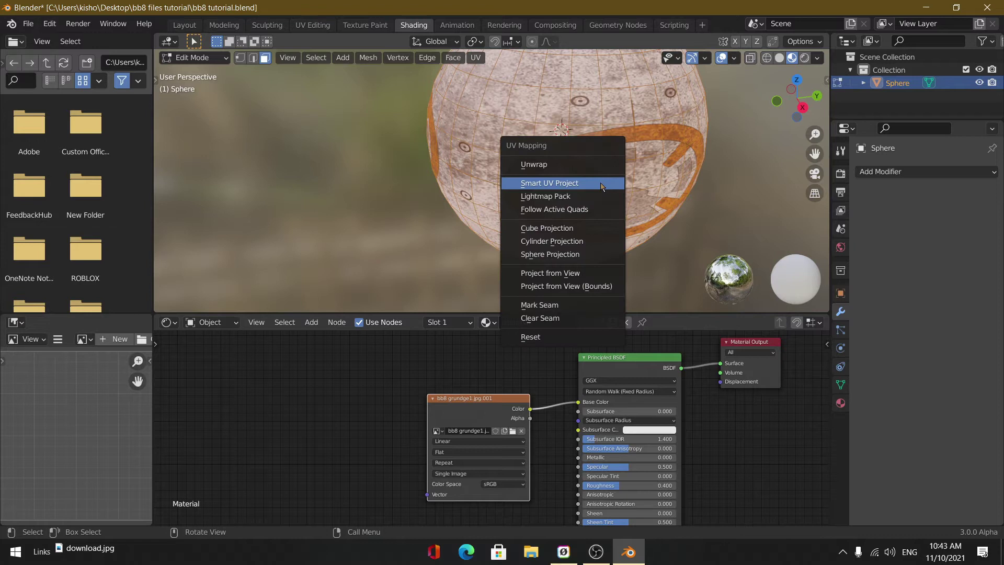
left_click(601, 184)
left_click(600, 287)
middle_click_drag(600, 287, 556, 68)
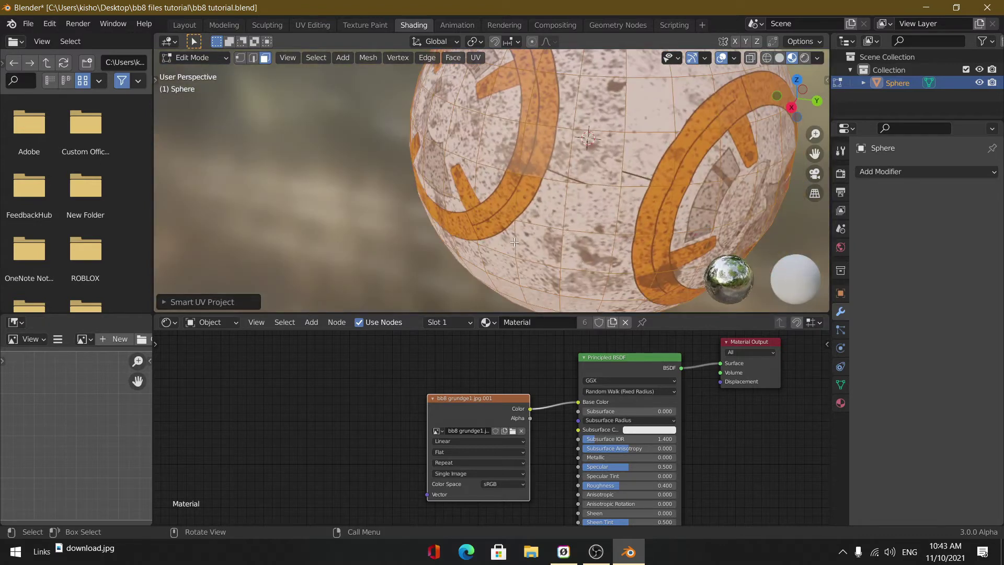
key("Tab")
scroll(553, 157, "up", 4)
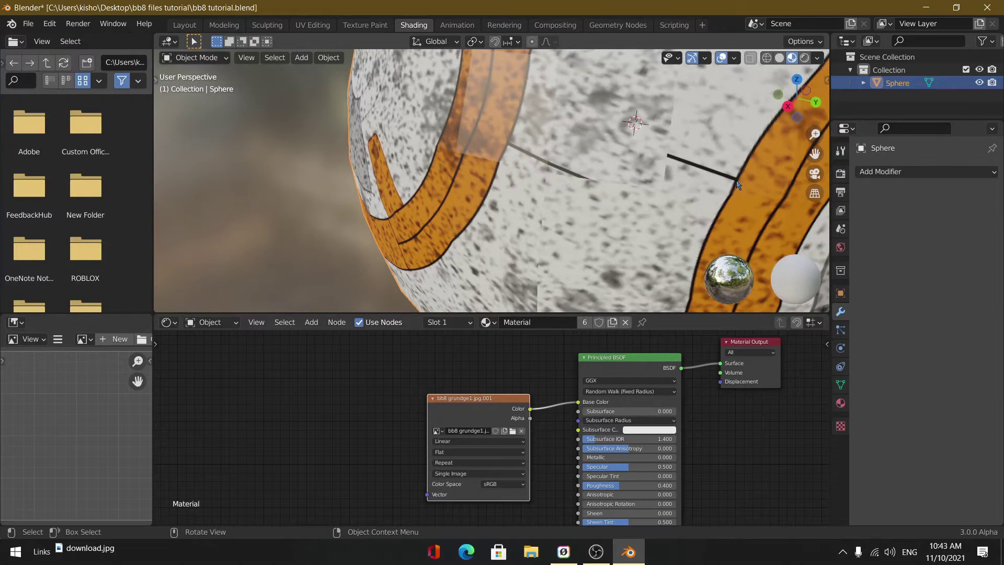
scroll(680, 175, "down", 5)
middle_click_drag(618, 167, 664, 166)
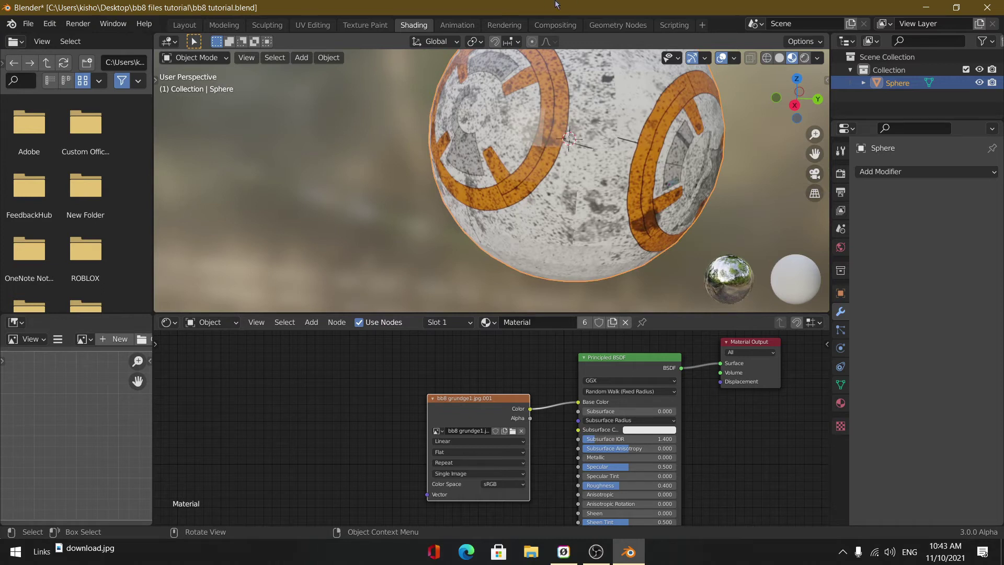
In UV Editing, select the middle-left logo tile's island, rotate it twice to a tilted angle, and exit Edit Mode
left_click(301, 26)
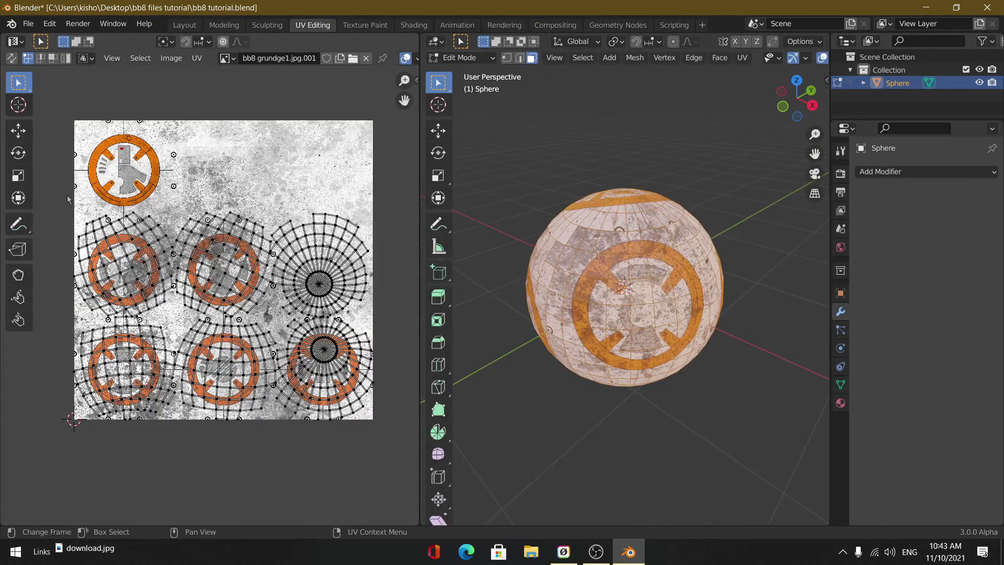
middle_click_drag(68, 195, 98, 187)
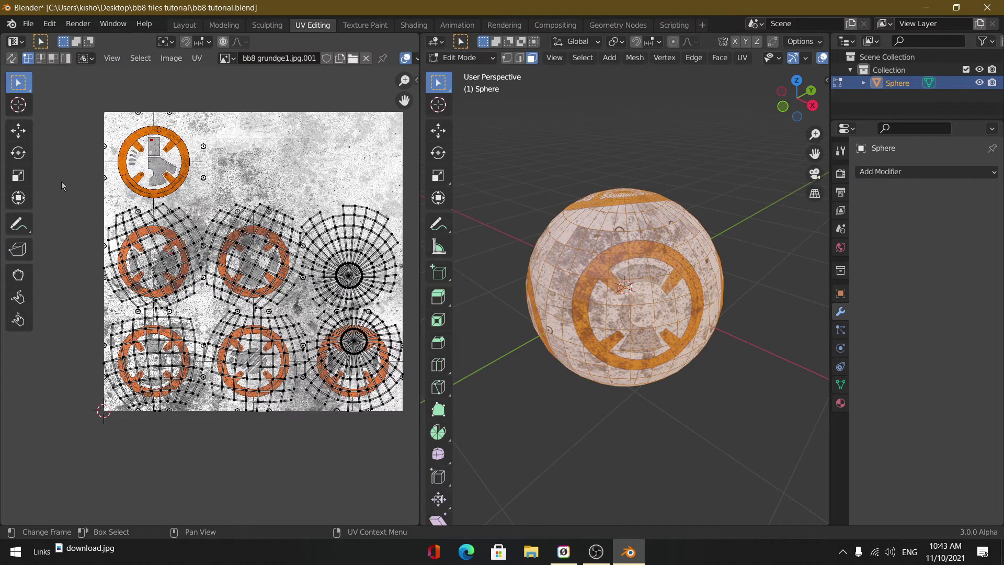
left_click_drag(50, 164, 203, 312)
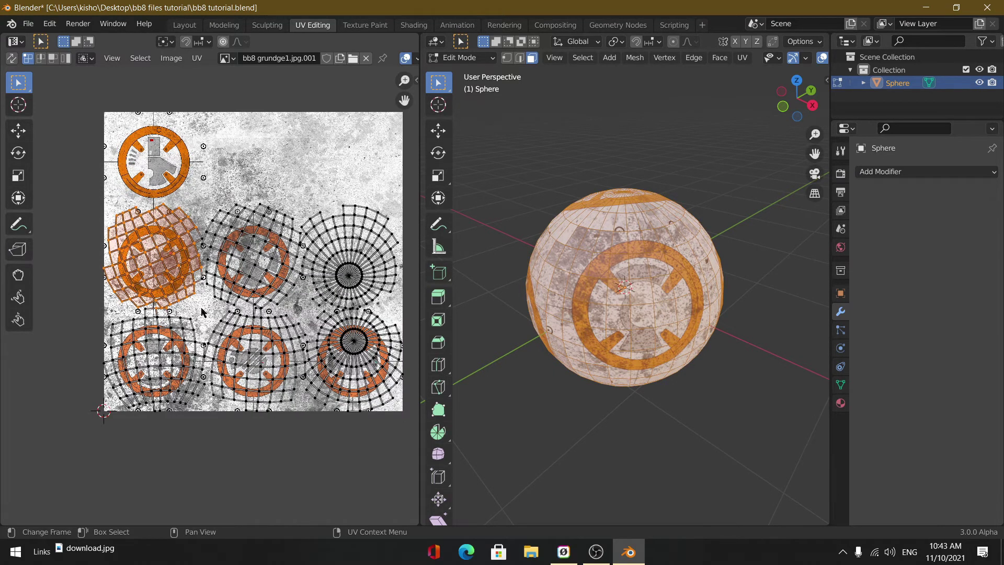
key("r")
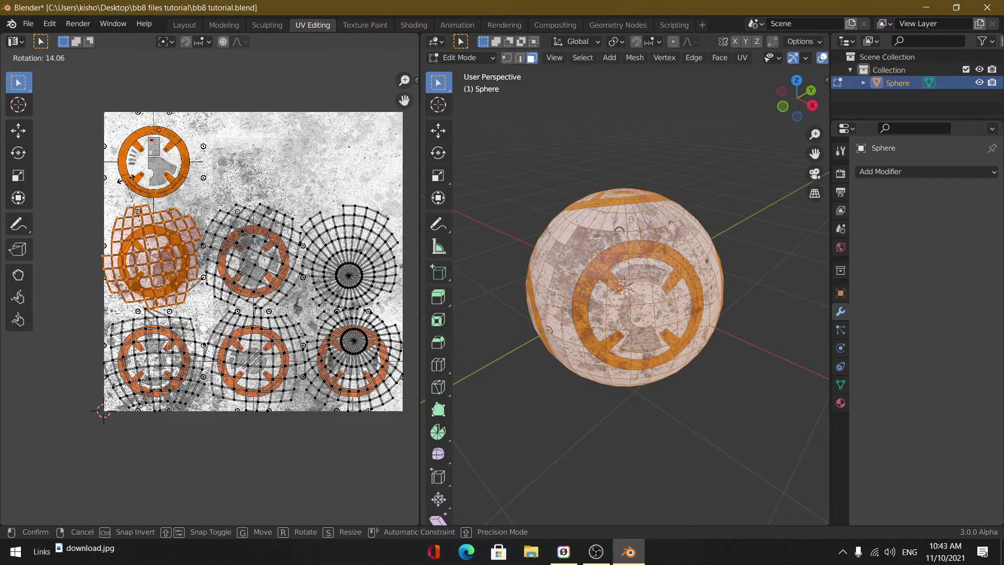
left_click(133, 183)
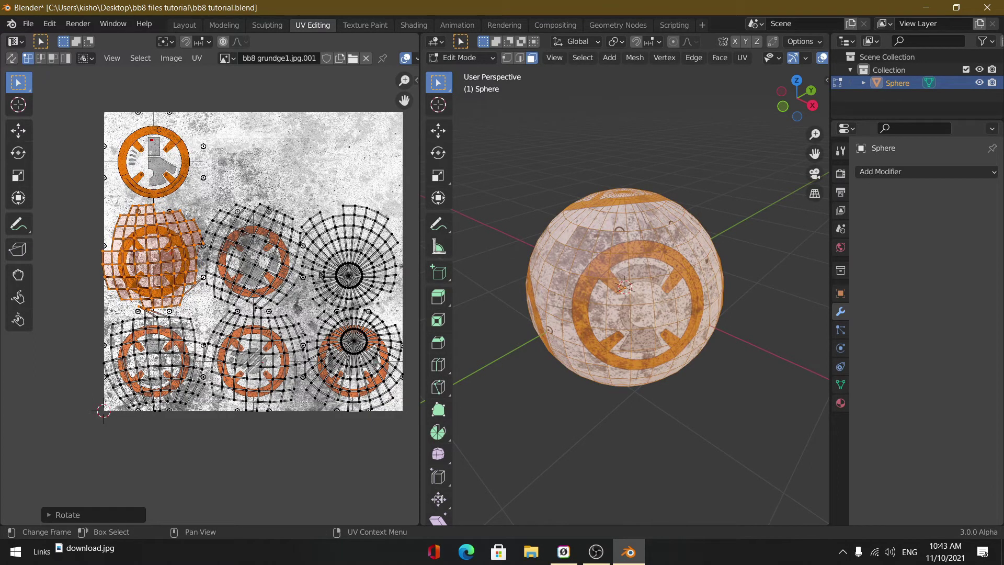
key("r")
left_click(174, 241)
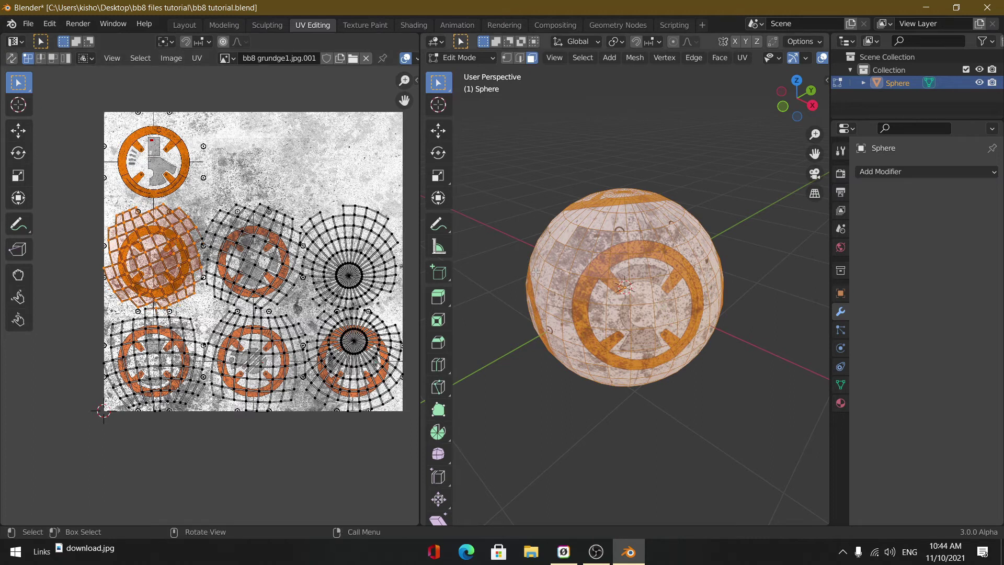
key("Tab")
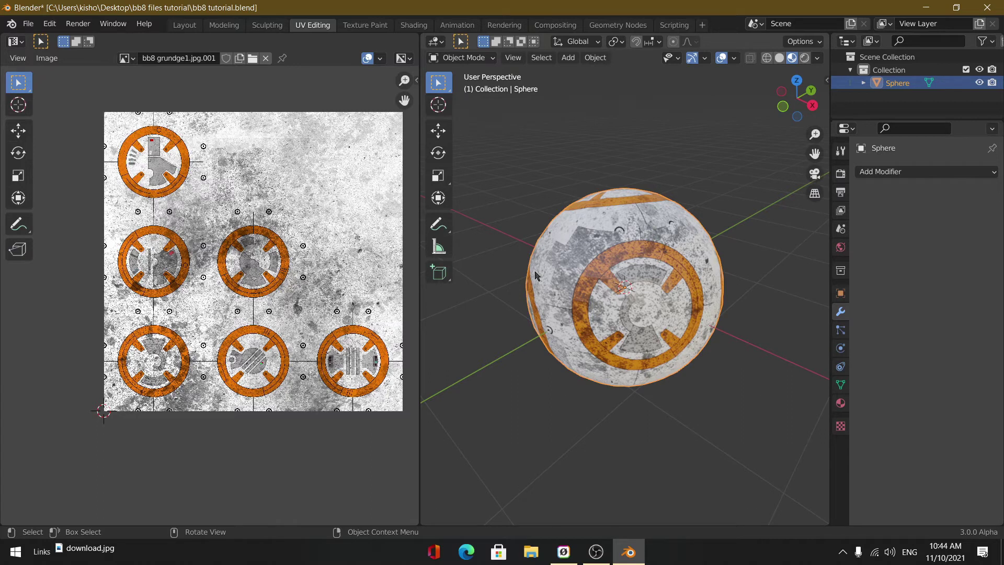
Delete the textured sphere and add a cube in its place
key("Delete")
key("shift+a")
mouse_move(535, 276)
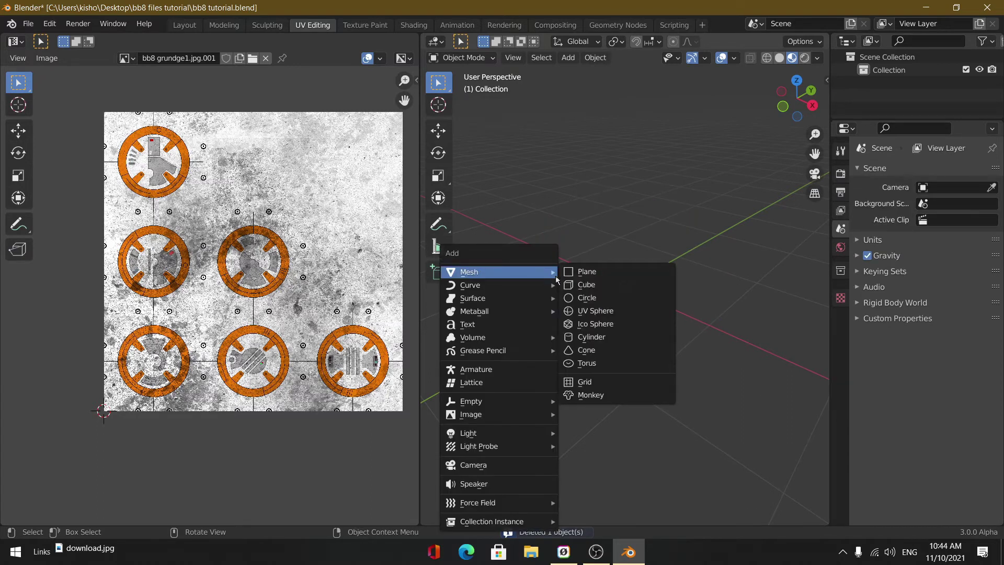
left_click(586, 286)
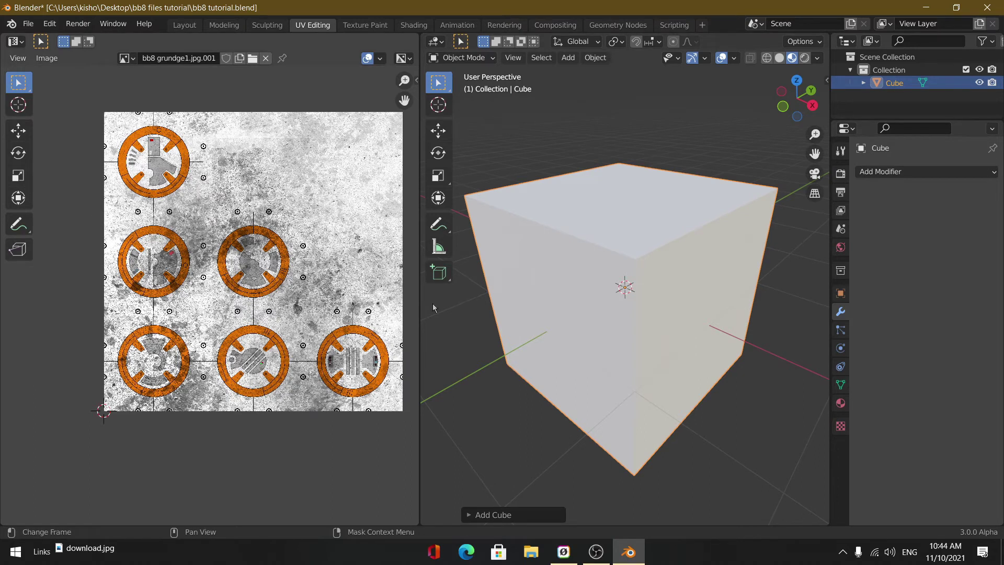
middle_click_drag(432, 303, 626, 328)
scroll(587, 305, "up", 5)
scroll(587, 305, "down", 3)
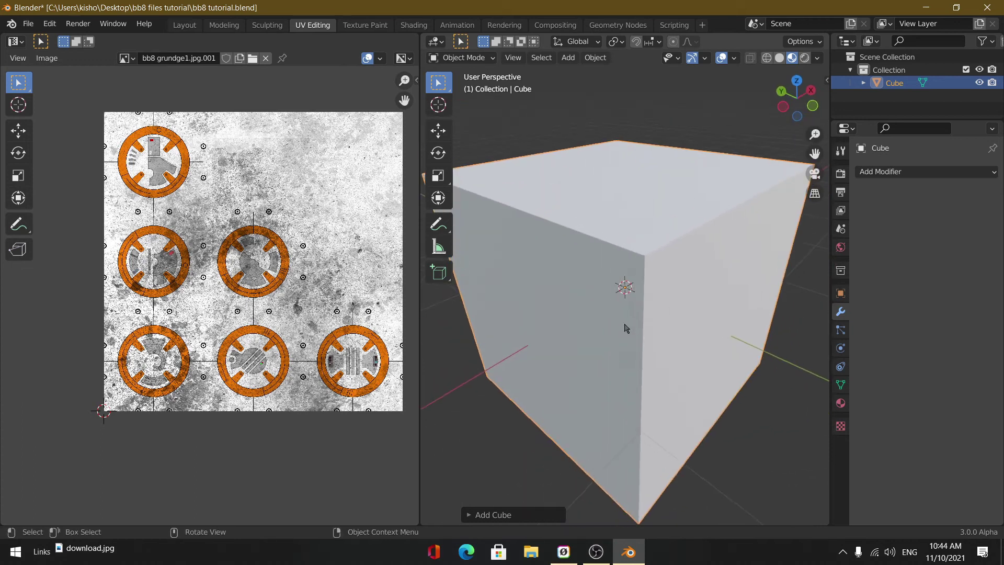
Unwrap the cube's faces with Smart UV Project using zero island margin
key("Tab")
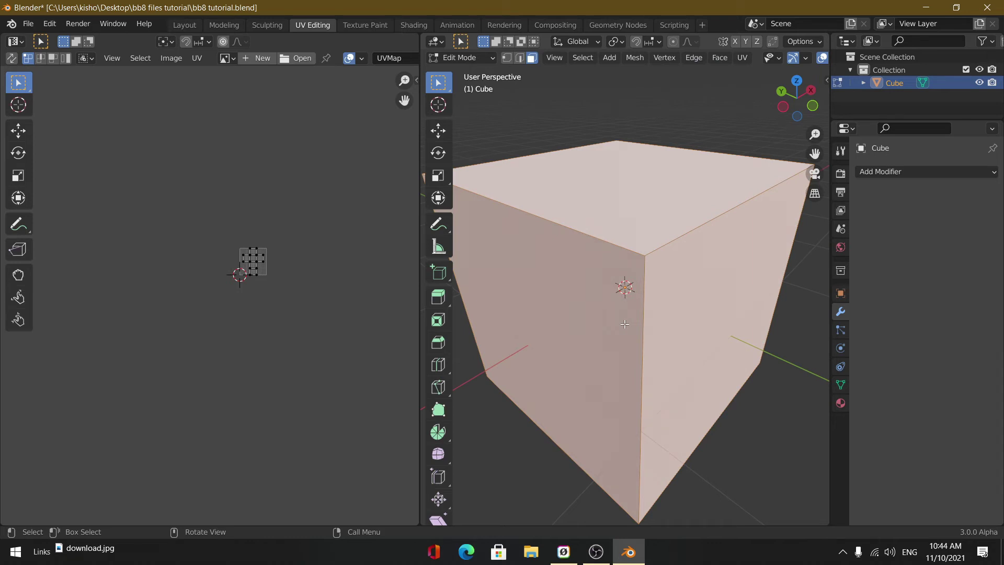
key("u")
left_click(626, 325)
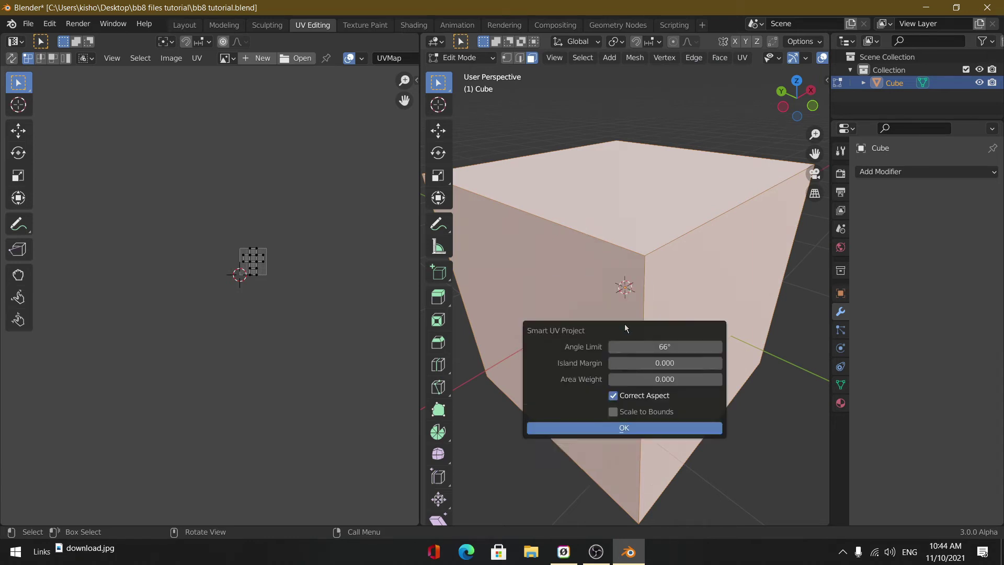
left_click(601, 426)
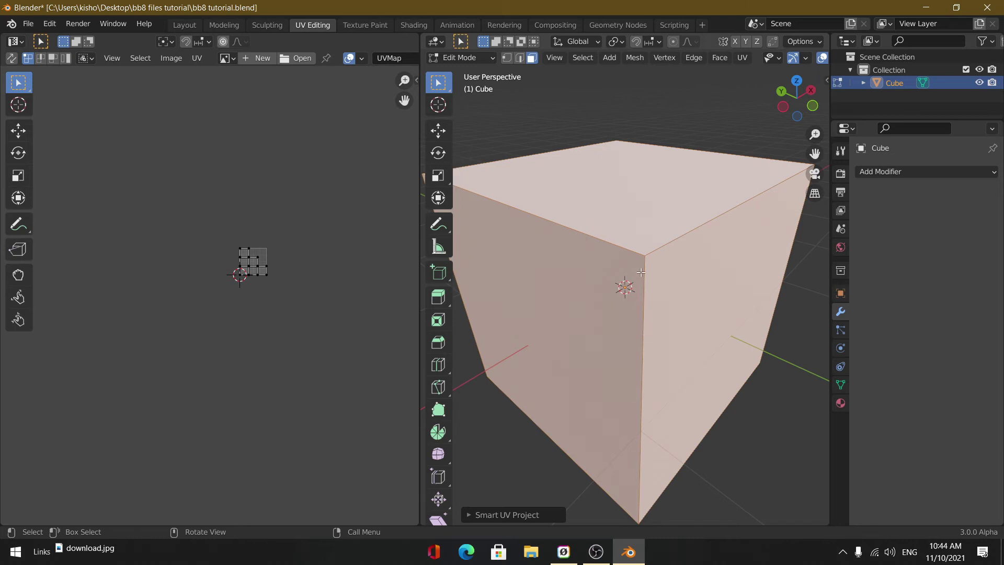
In the Shading workspace, assign the existing textured Material to the cube
key("Tab")
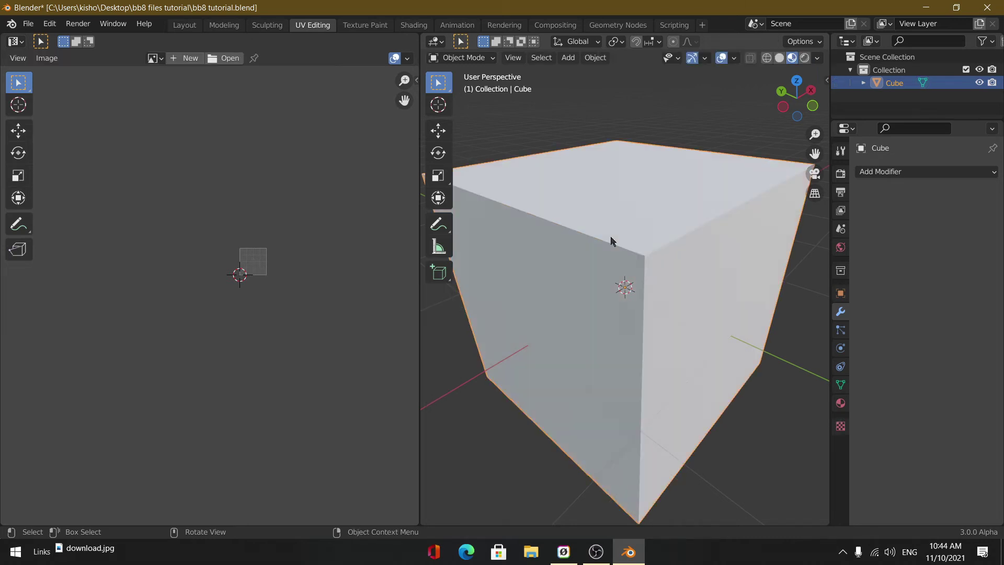
left_click(412, 25)
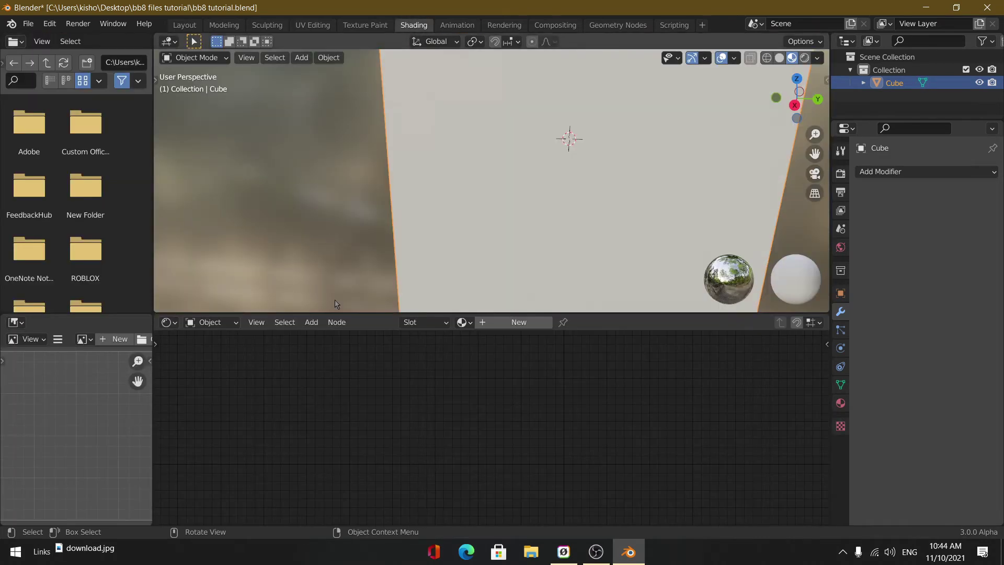
left_click(462, 322)
left_click(474, 342)
middle_click_drag(462, 141, 550, 187)
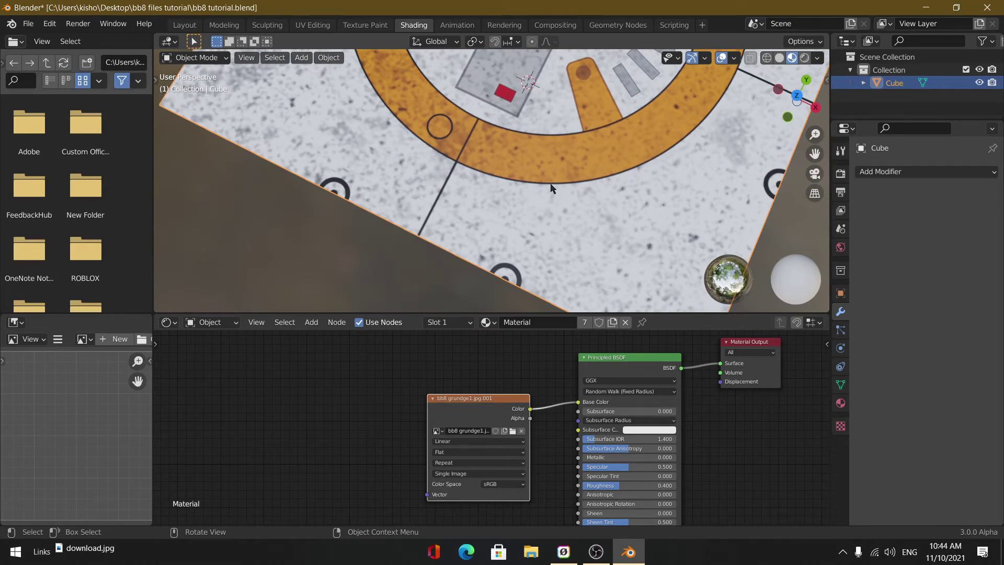
scroll(554, 185, "down", 6)
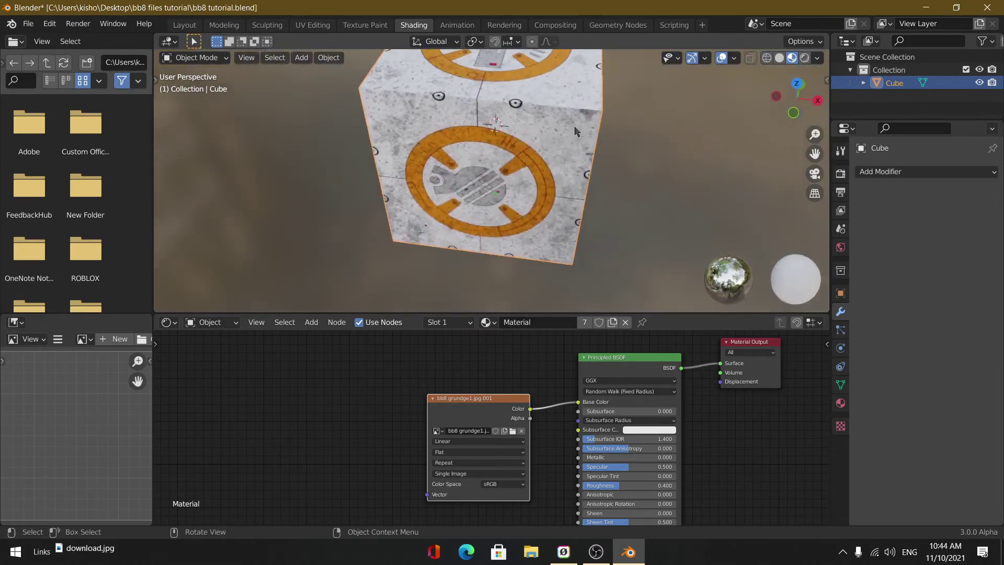
Add a Subdivision Surface modifier with viewport level 6 to round the cube into a BB-8 ball
left_click(879, 175)
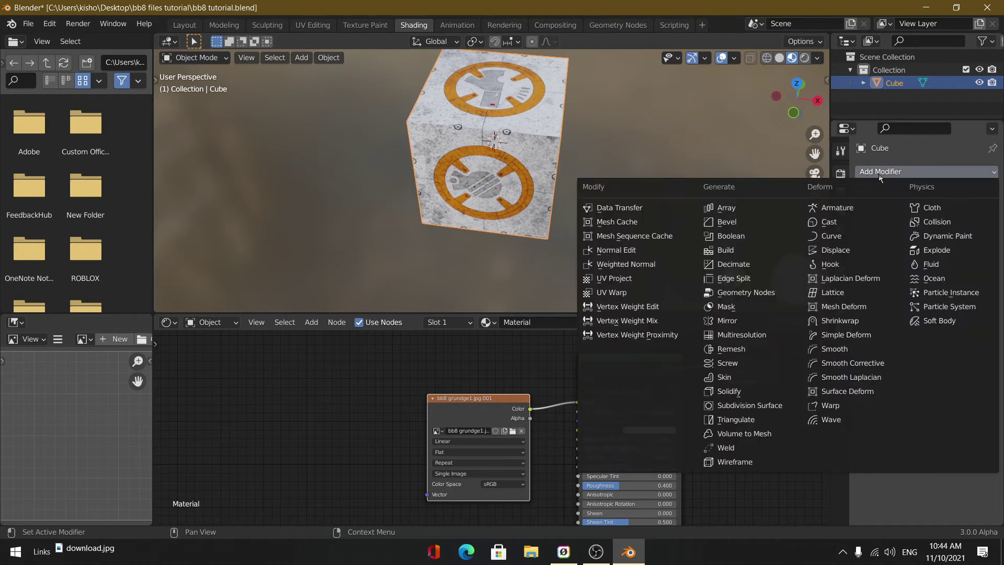
left_click(746, 403)
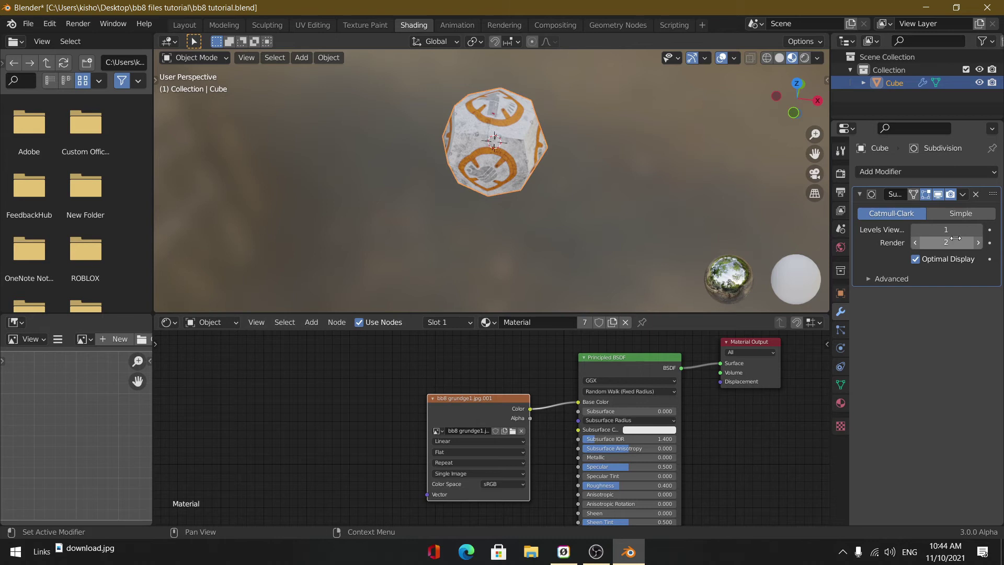
left_click_drag(952, 229, 965, 230)
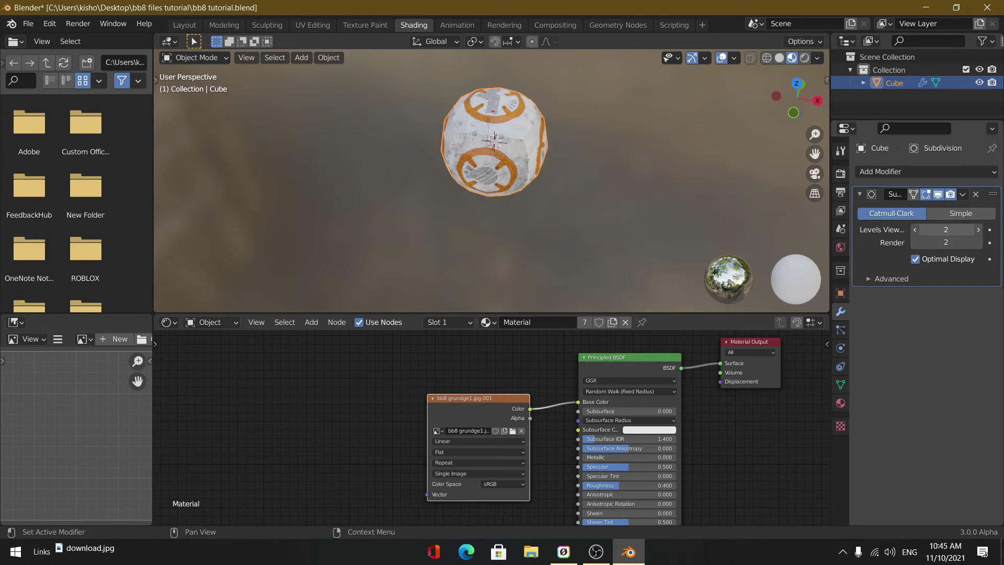
left_click(946, 230)
type("6")
key("Return")
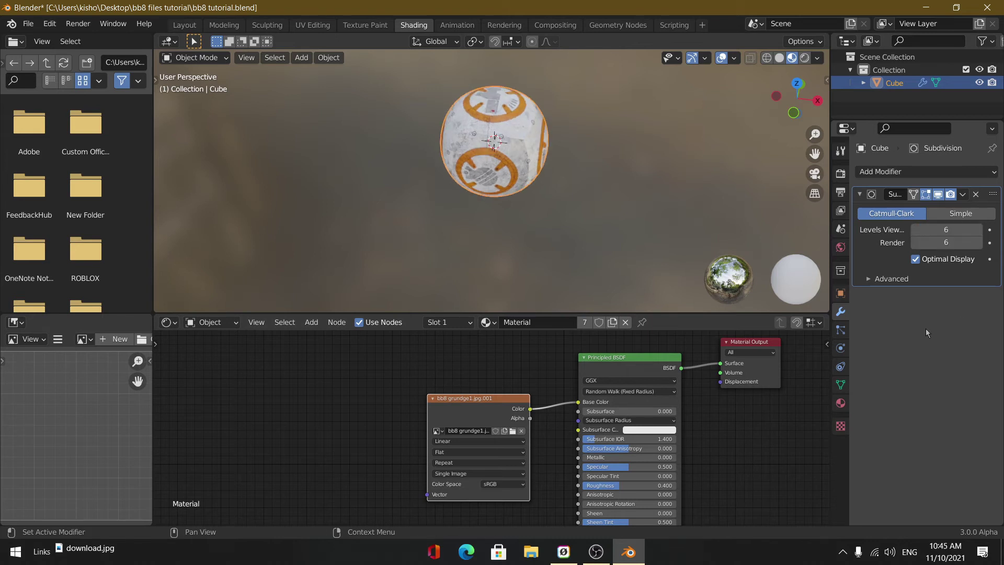
middle_click_drag(518, 113, 561, 107)
scroll(502, 121, "up", 5)
scroll(504, 112, "up", 6)
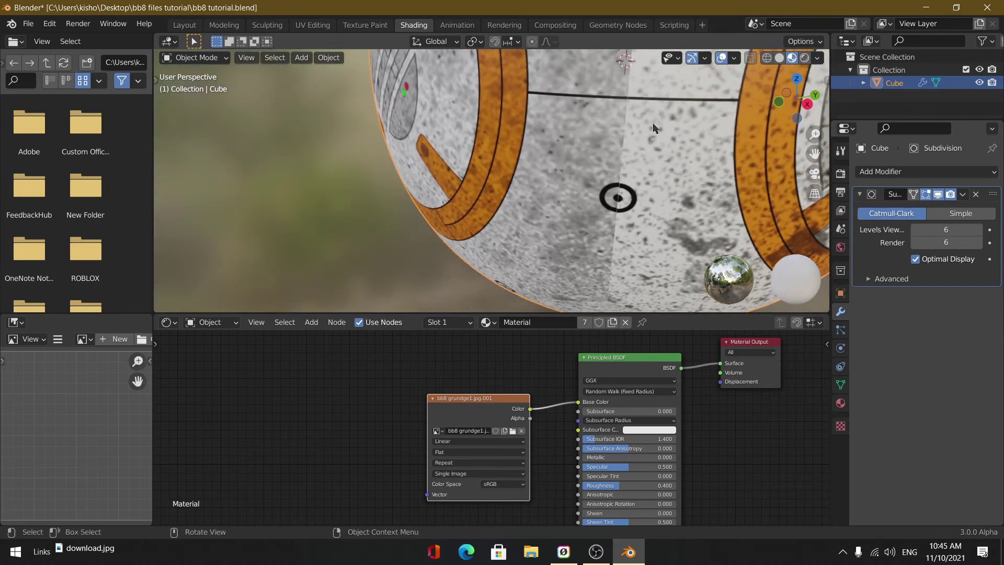
Switch to the UV Editing layout and select the cube's left face
left_click(184, 24)
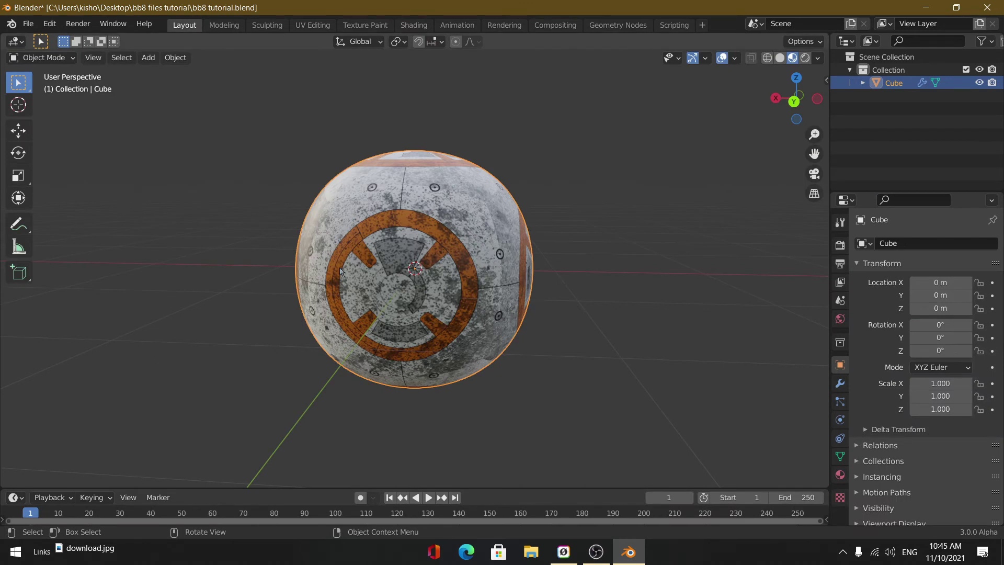
left_click(313, 25)
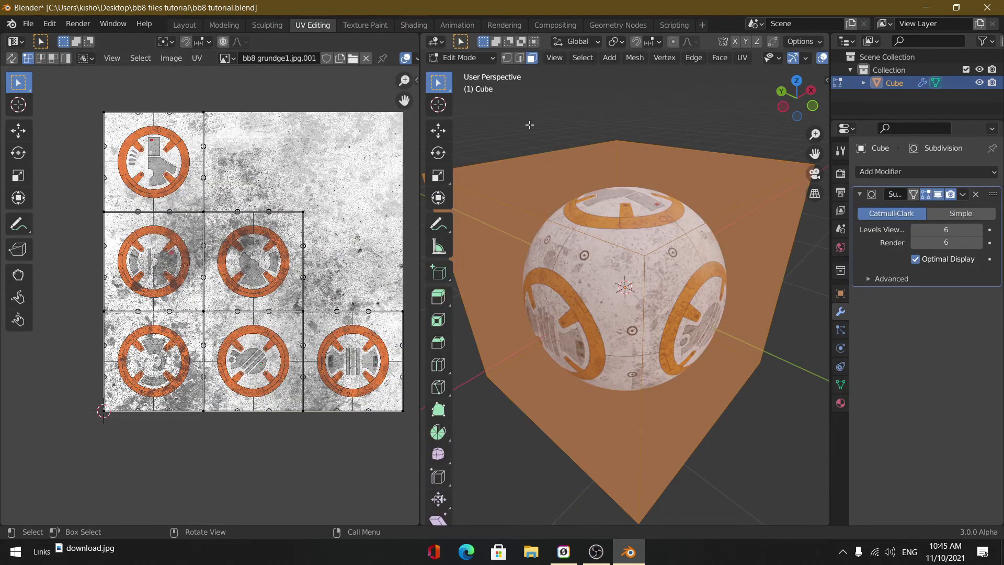
left_click(537, 265)
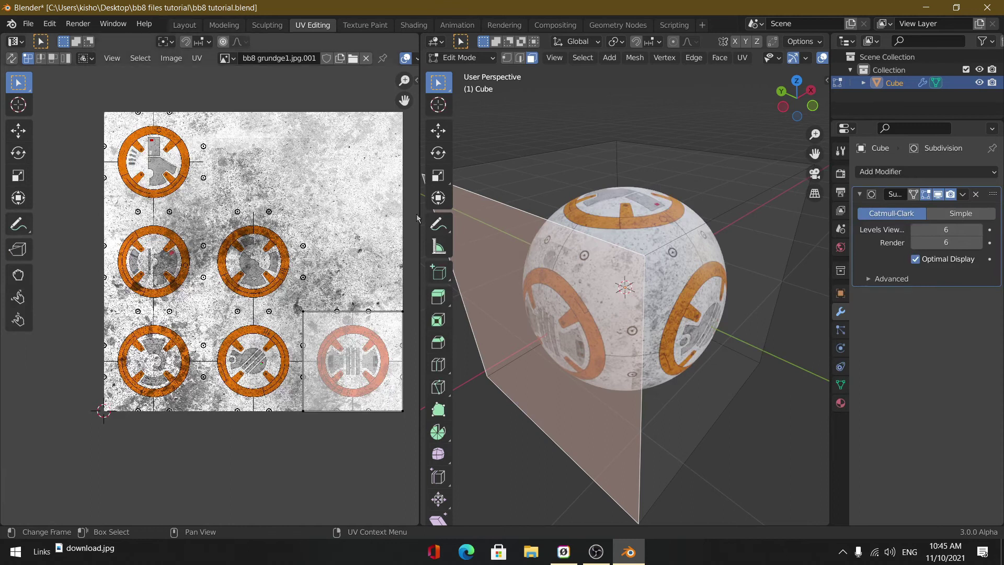
middle_click_drag(529, 272, 603, 302)
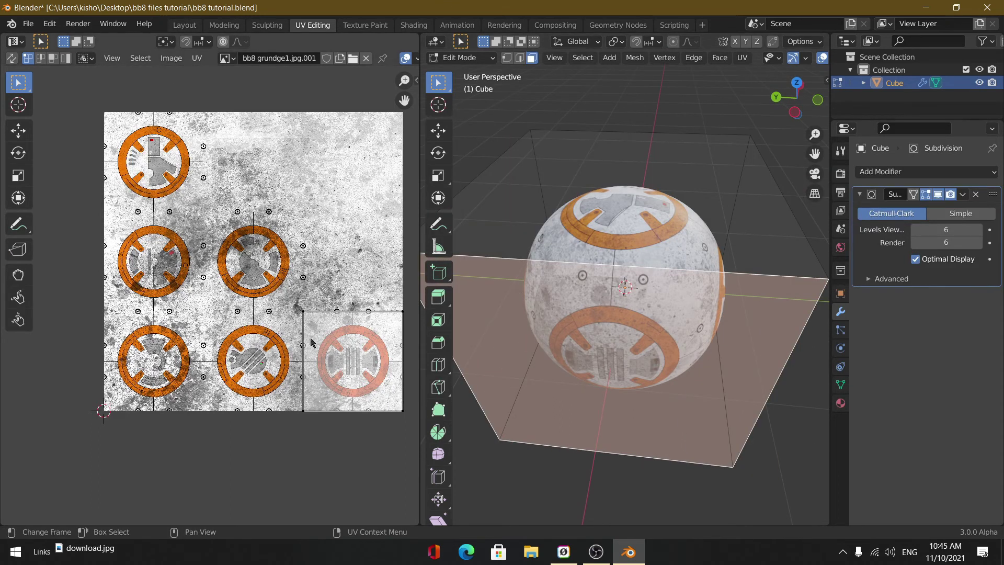
Select the face's UV island on the bottom-right tile, try moving it, cancel, and return to Object Mode
left_click(344, 373)
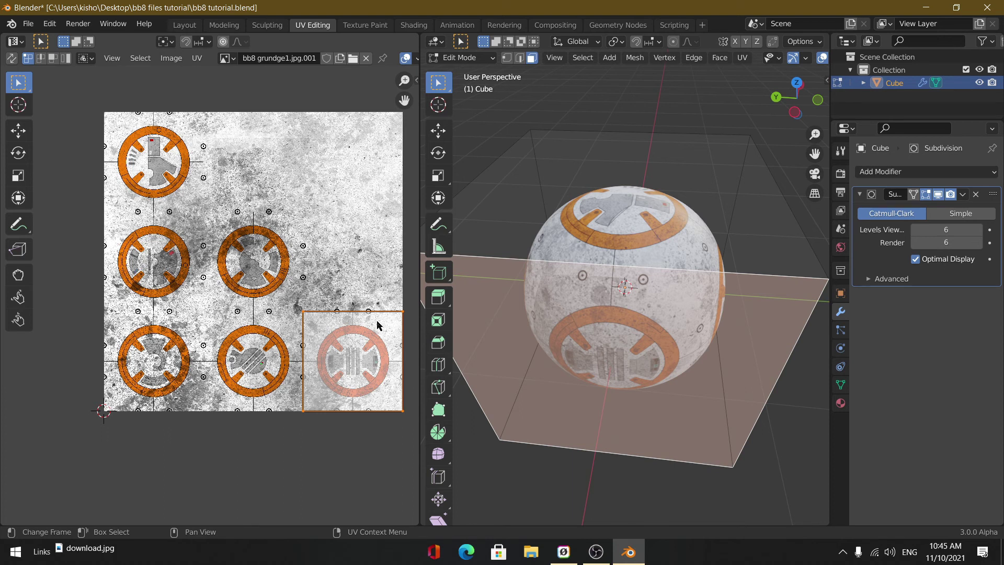
key("g")
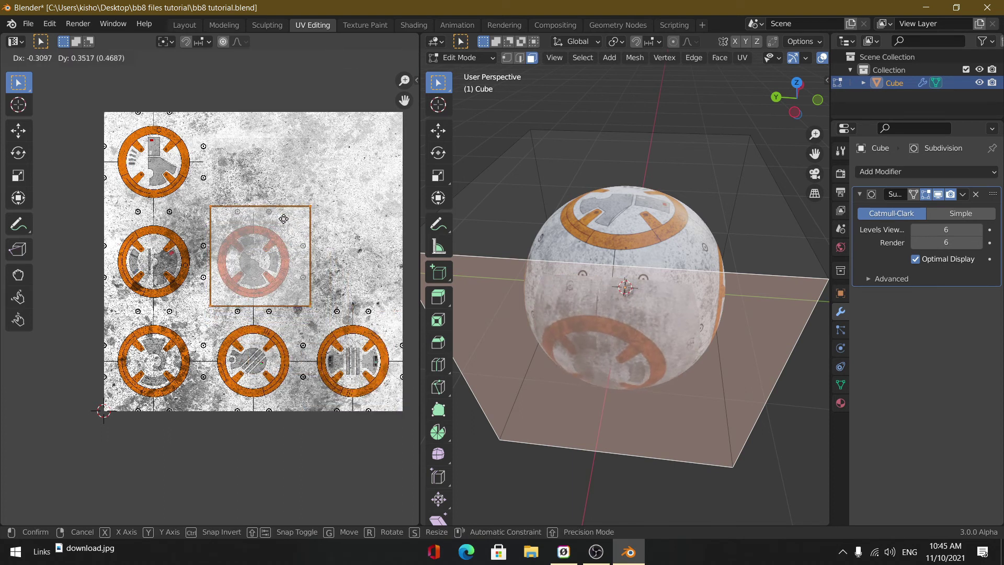
right_click(279, 223)
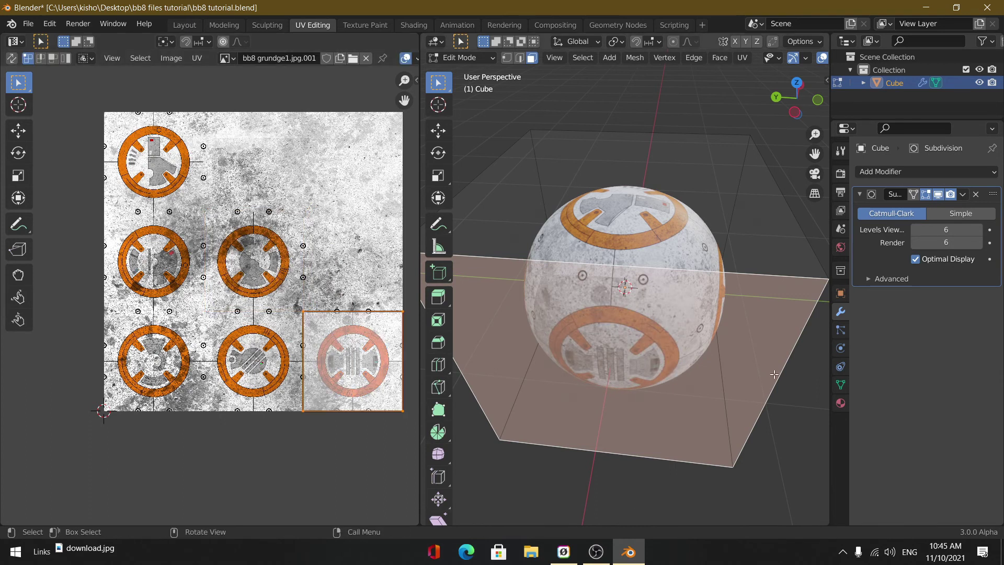
middle_click_drag(774, 375, 725, 354)
key("Tab")
scroll(775, 294, "up", 3)
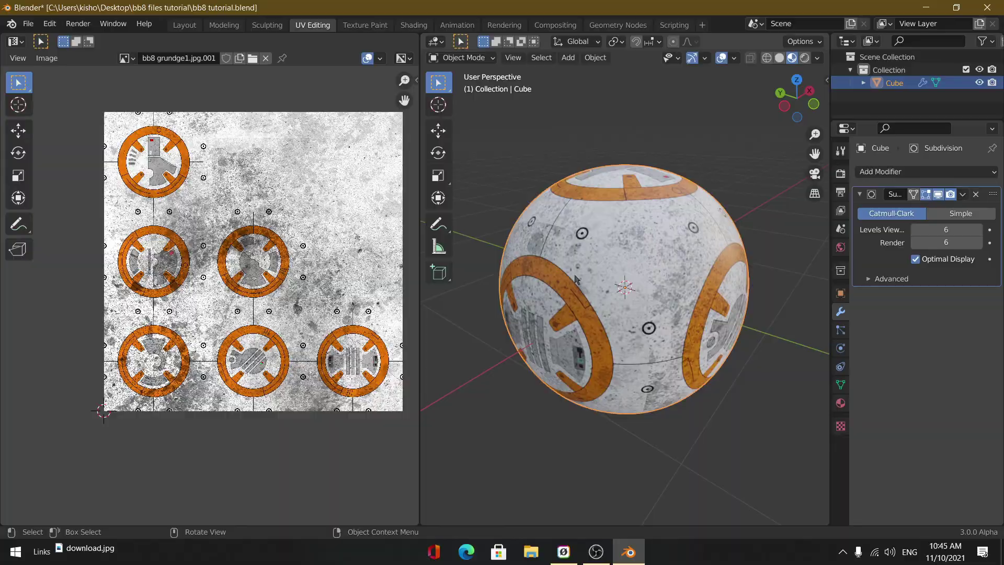